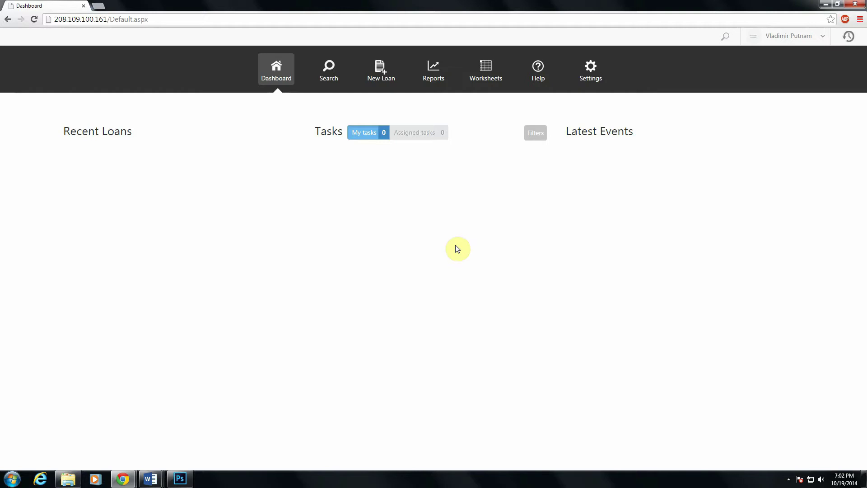
Go to the Investors settings page and start adding a new investor.
click(583, 78)
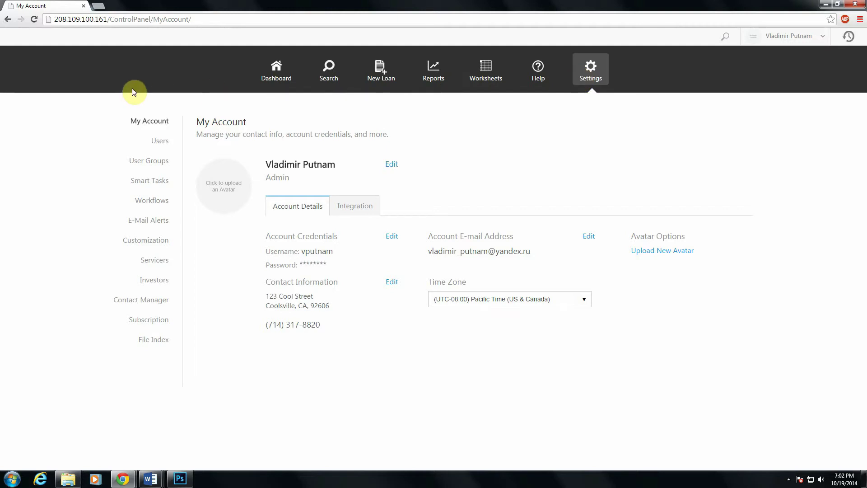
click(158, 285)
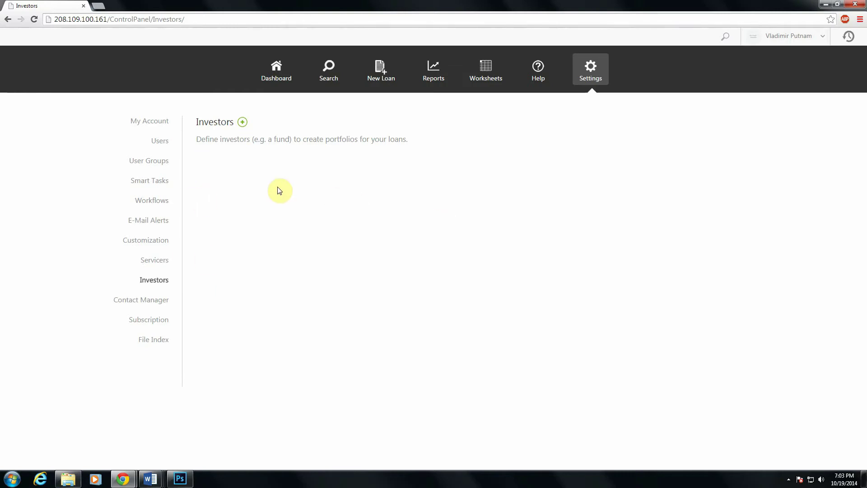
click(243, 130)
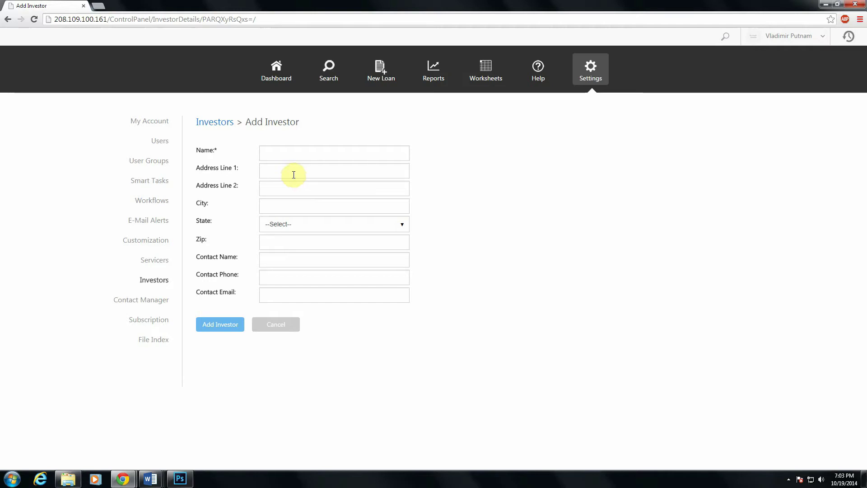
Create an investor named Alpha Fund and save it.
click(276, 157)
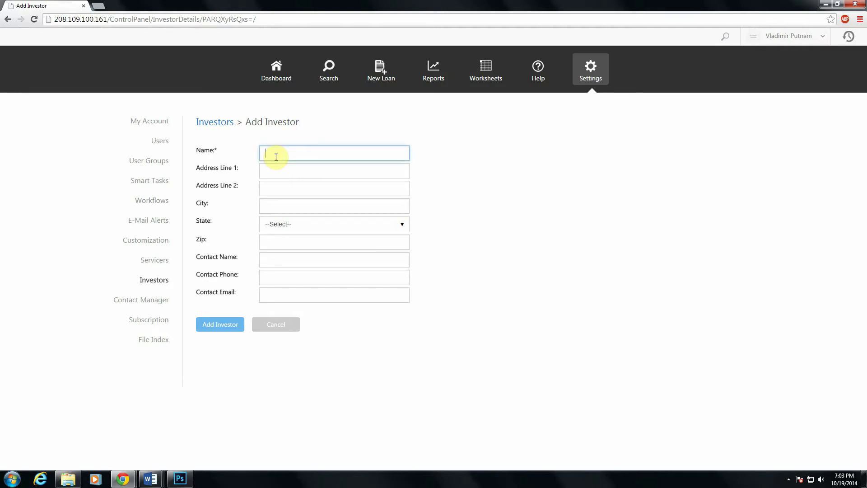
text(Alpha )
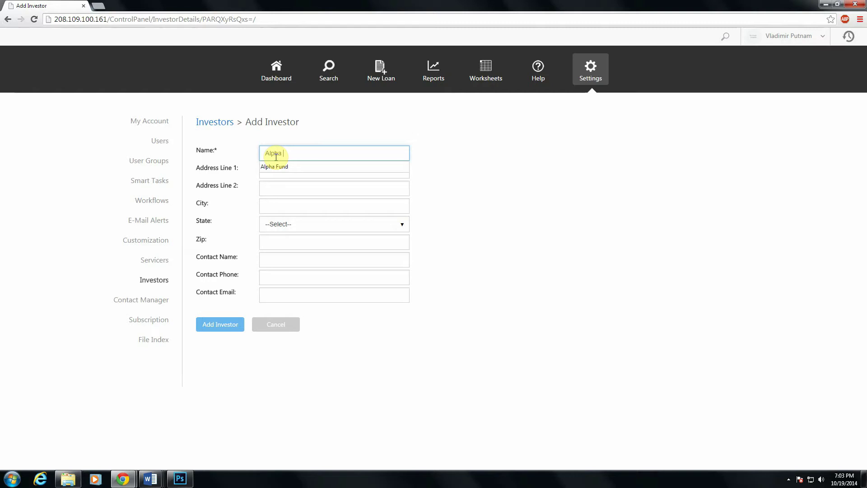
text(Fund)
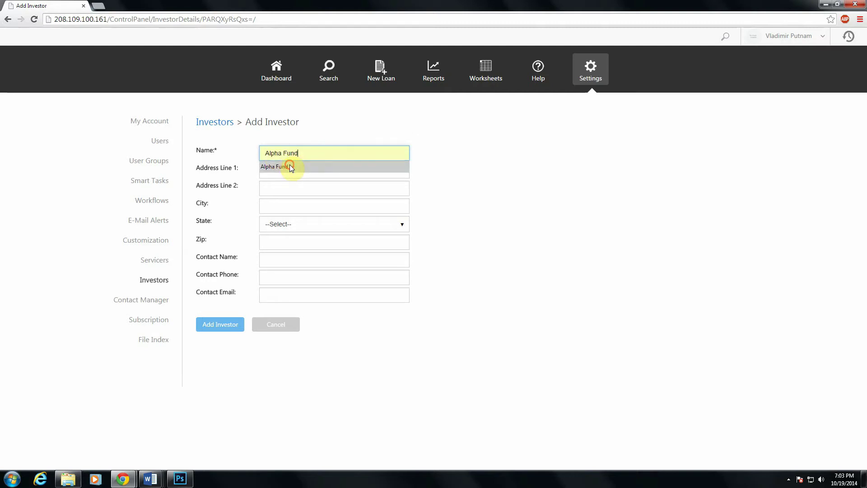
click(289, 165)
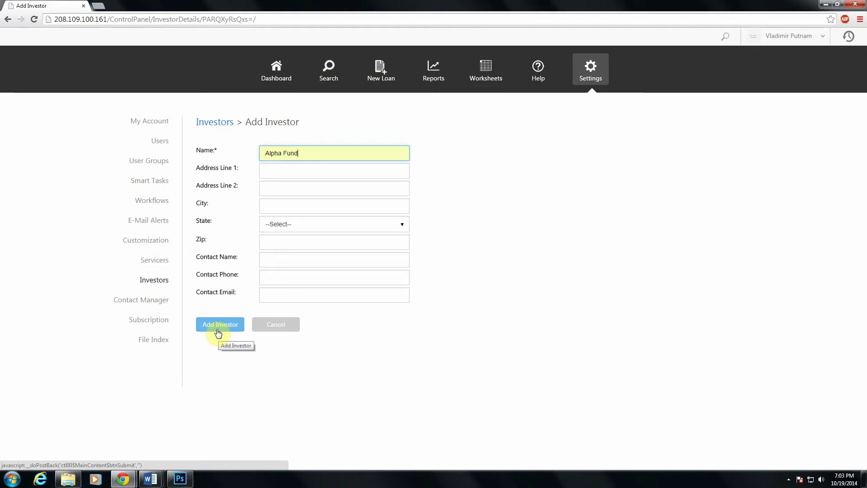
click(217, 331)
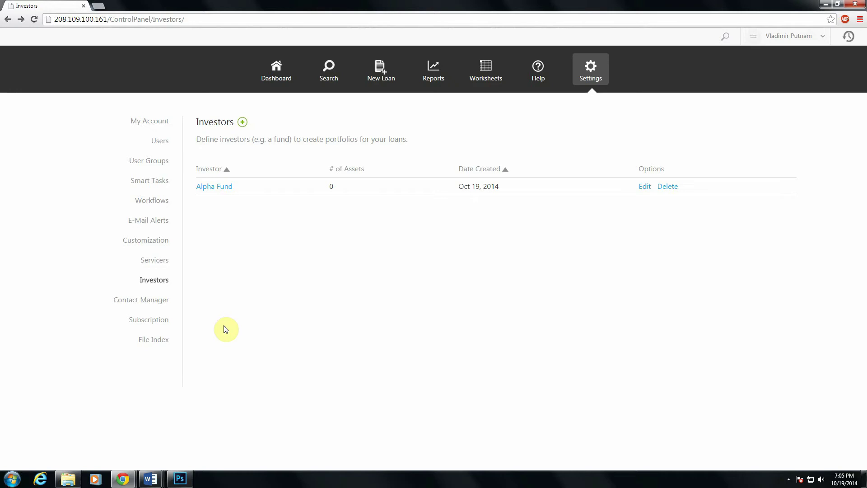
Return to the My Account settings page.
click(147, 121)
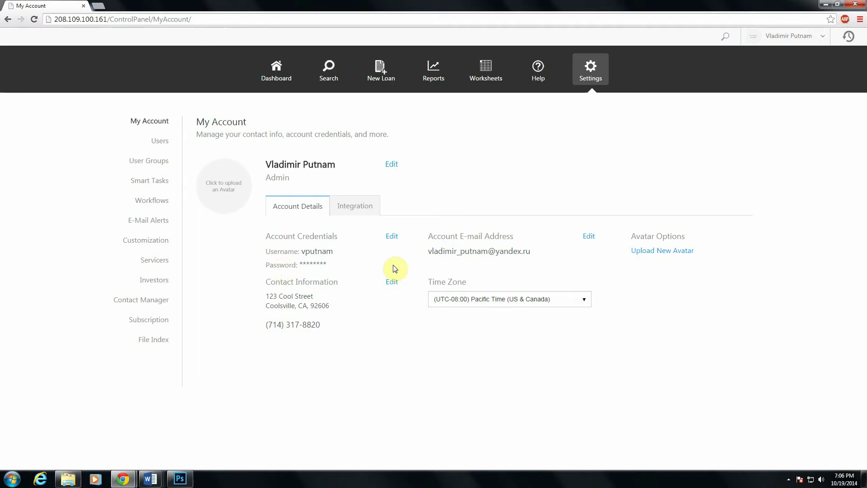
Change the admin account password, confirm it, and close the credentials editor.
click(388, 240)
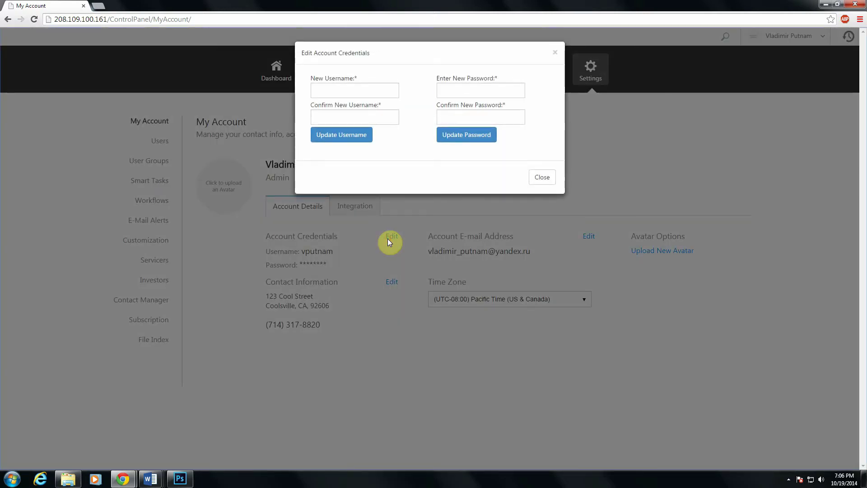
click(488, 90)
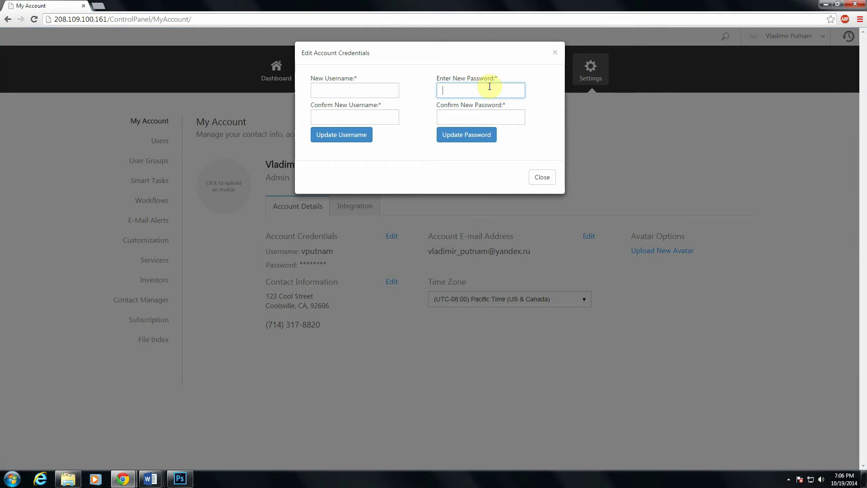
text(password)
key(Tab)
text(pass)
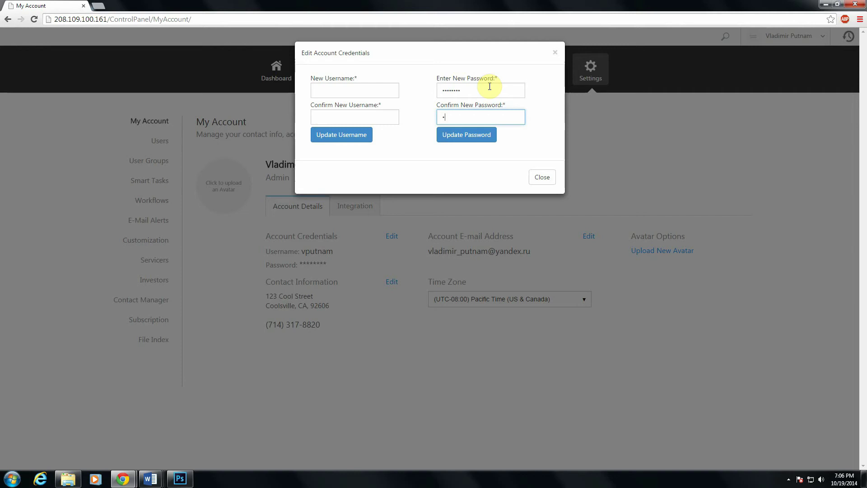
text(word)
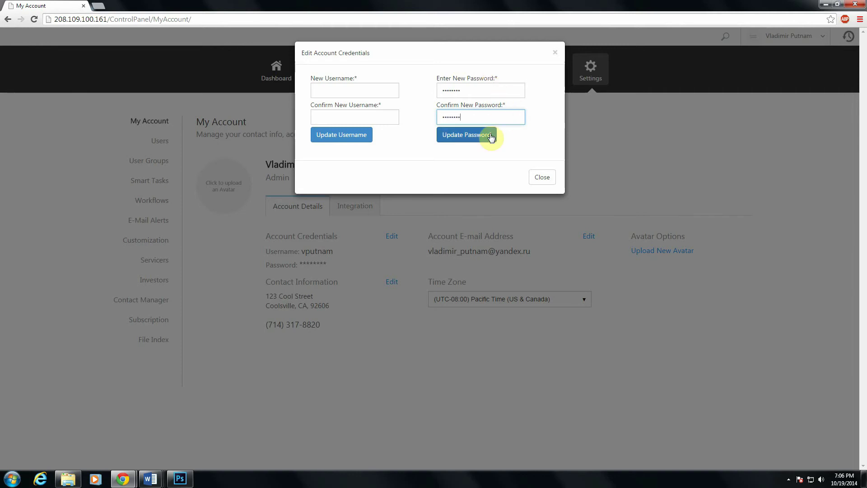
click(489, 136)
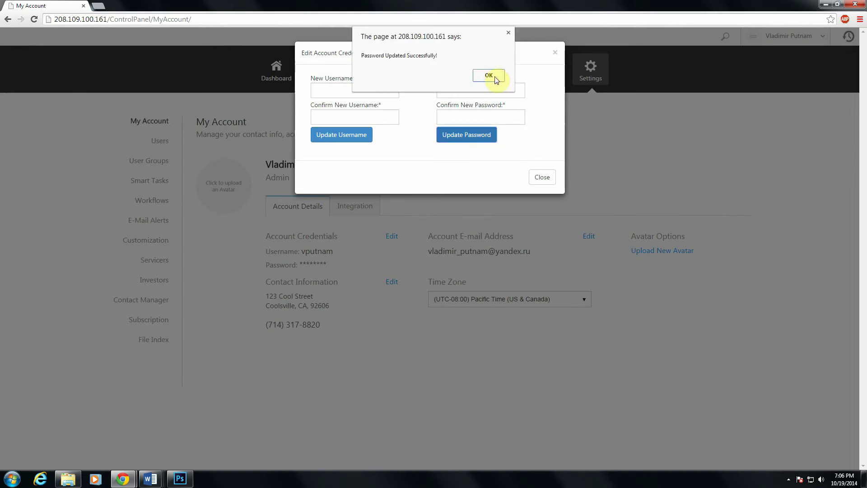
click(489, 76)
click(540, 176)
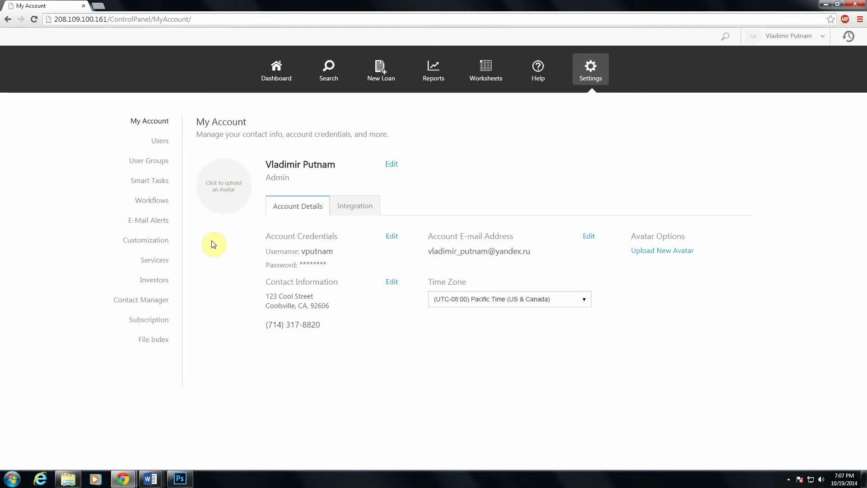
Upload vp2.png as the profile avatar, crop it, and save it.
click(217, 200)
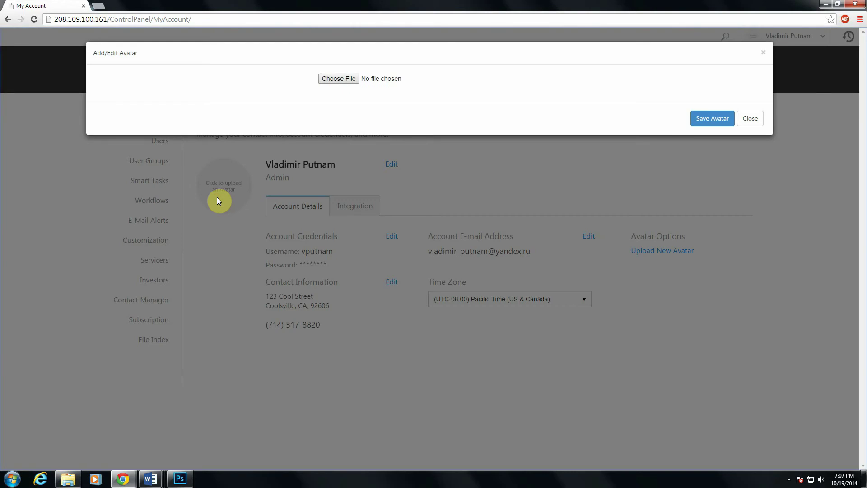
click(329, 81)
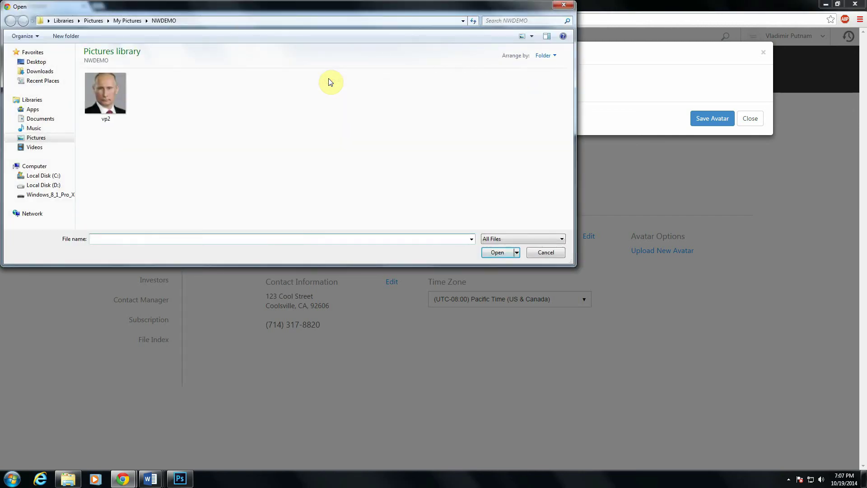
double_click(111, 96)
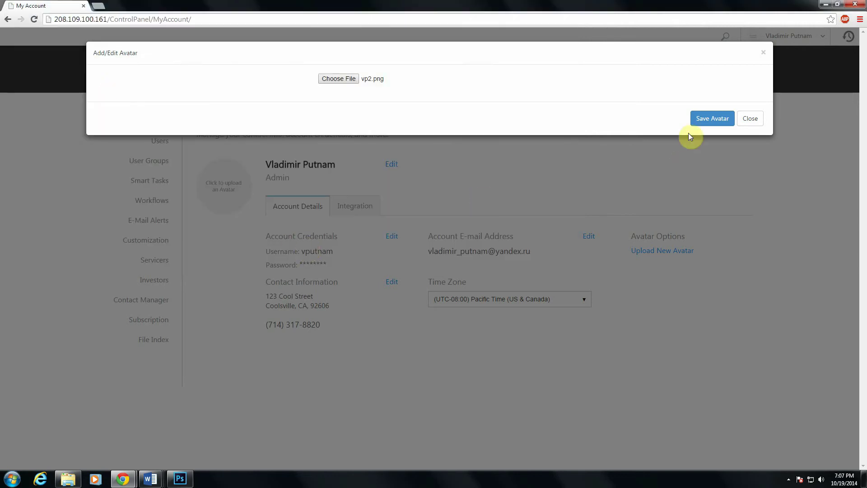
click(711, 123)
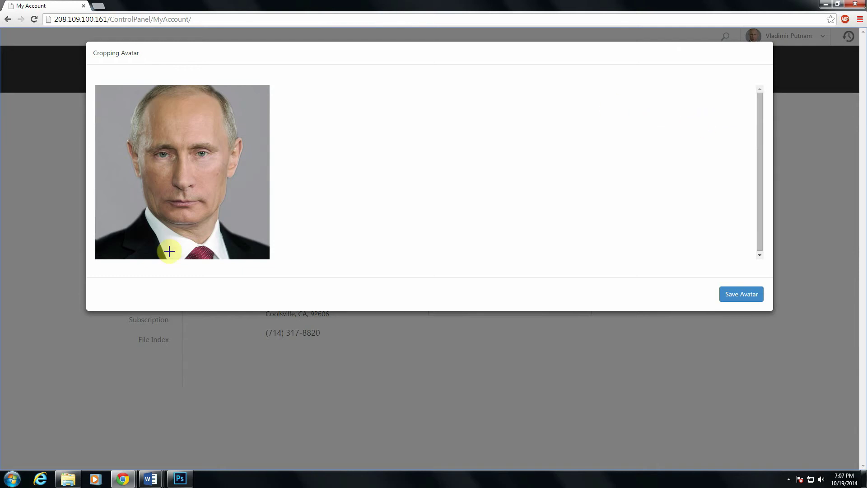
click(740, 297)
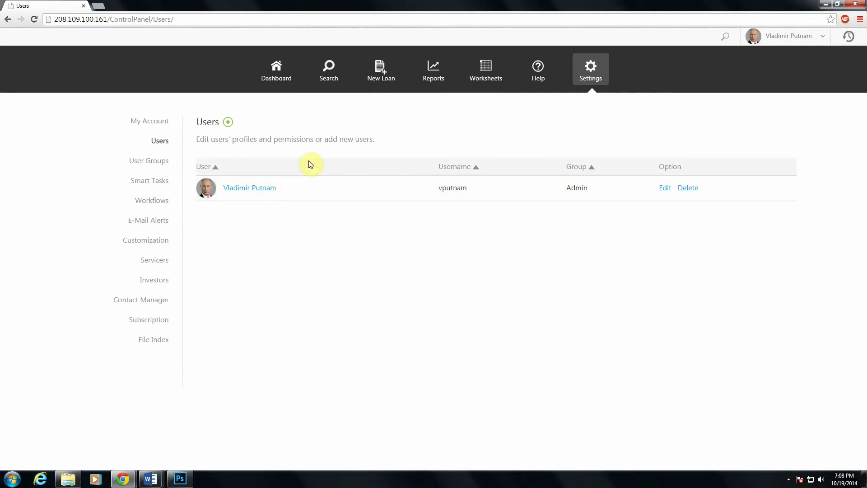
Start a new user and enter the user's first and last name.
click(227, 126)
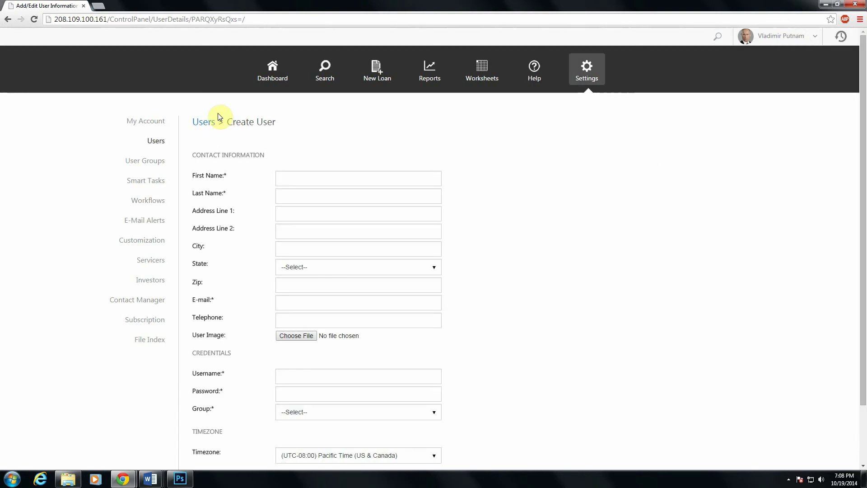
click(333, 180)
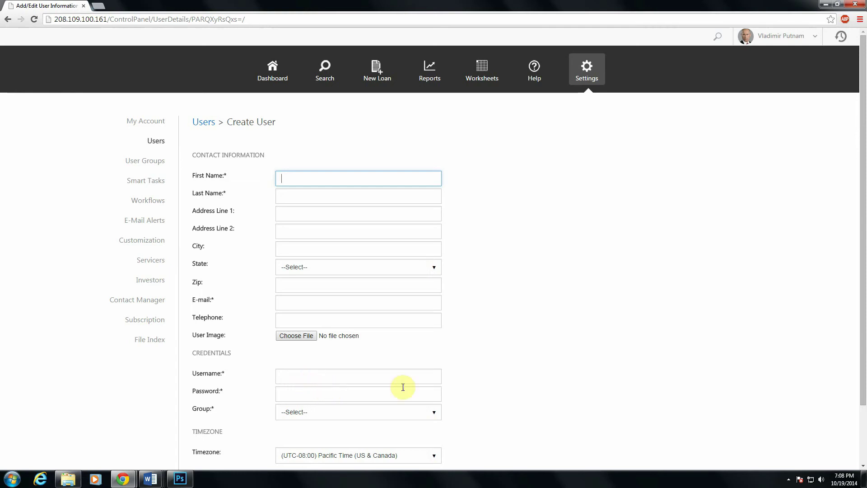
click(552, 400)
scroll(551, 400, down, 1)
scroll(546, 398, up, 1)
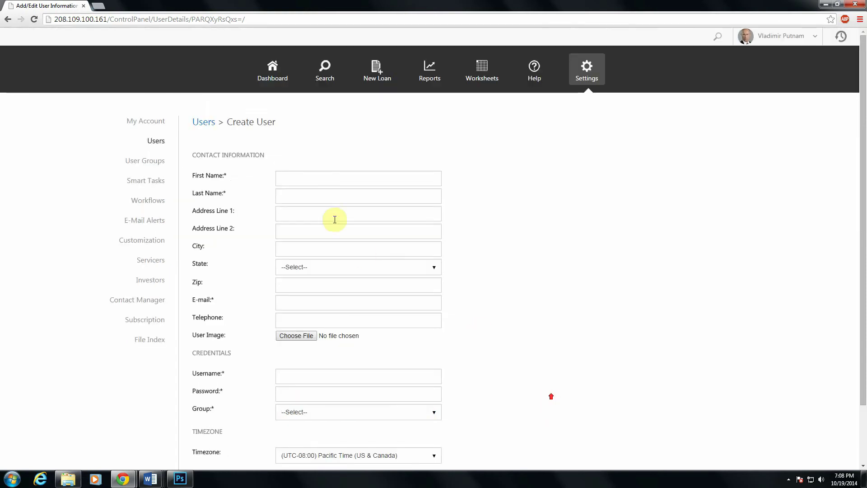
click(322, 175)
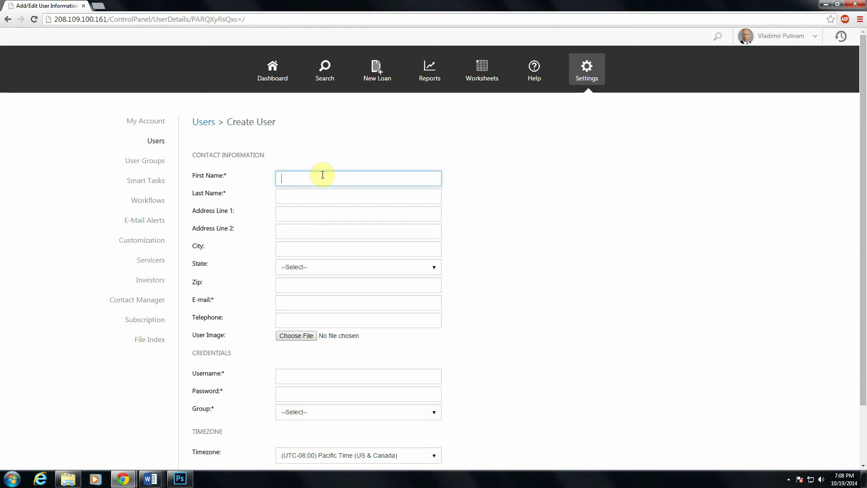
text(tim)
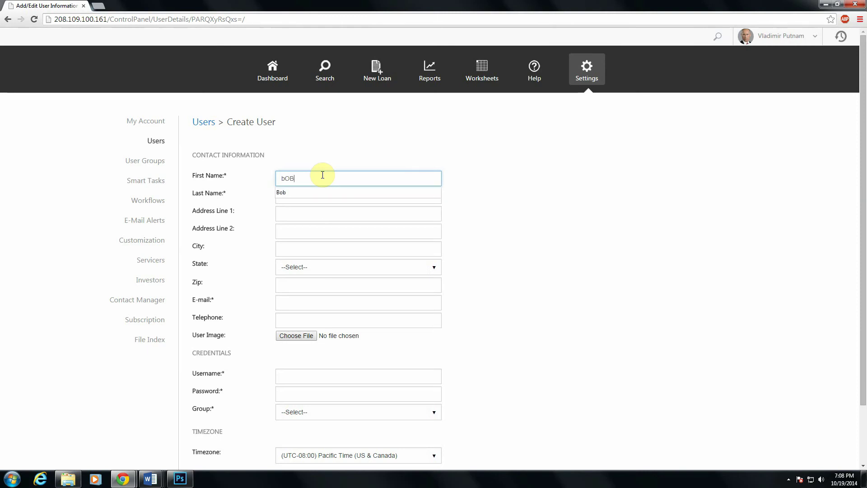
key(BackSpace)
key(BackSpace)
key(BackSpace)
key(Tab)
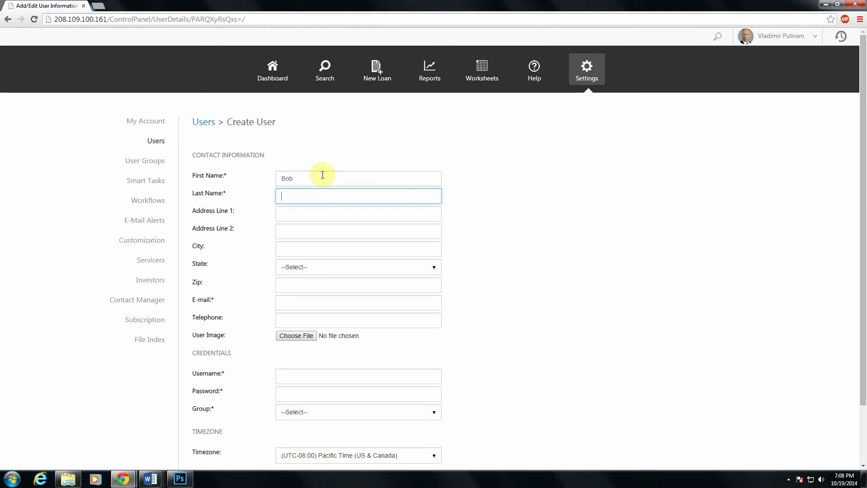
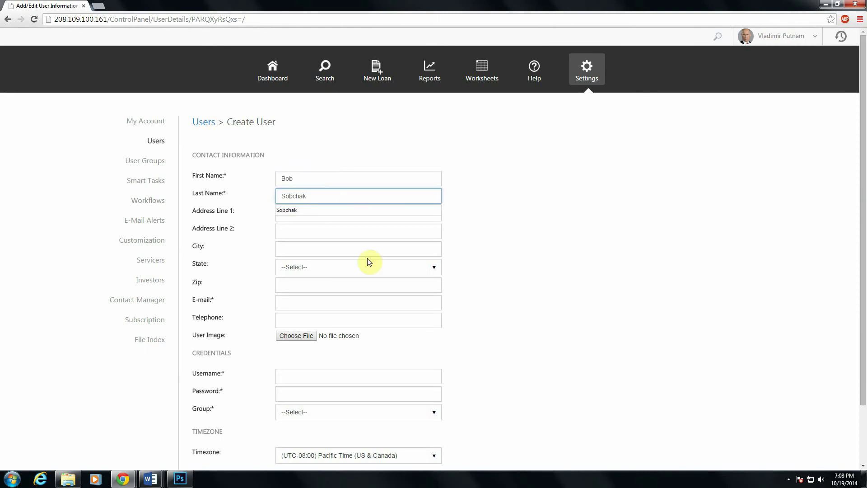
Enter the new user's e-mail address and username, ready for the password.
click(316, 301)
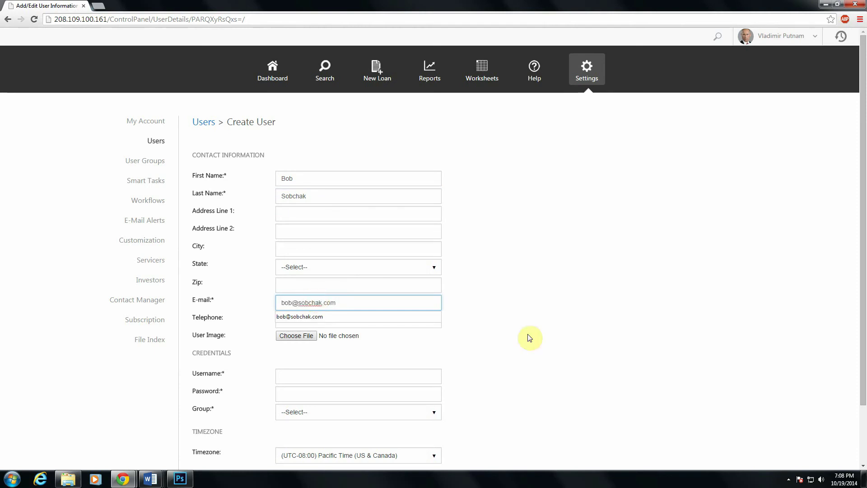
click(542, 338)
click(324, 376)
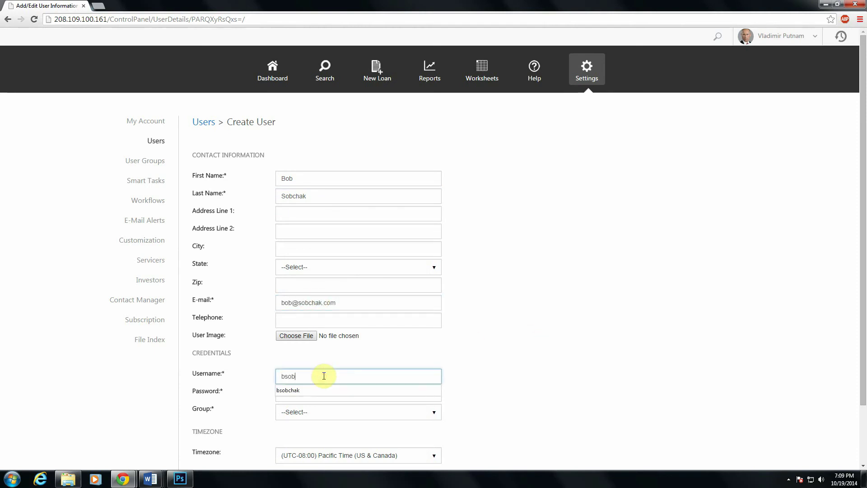
click(553, 382)
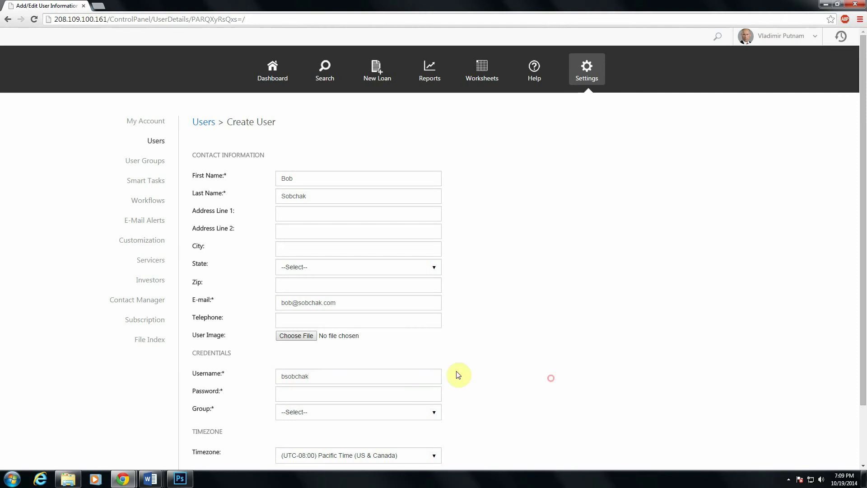
click(332, 395)
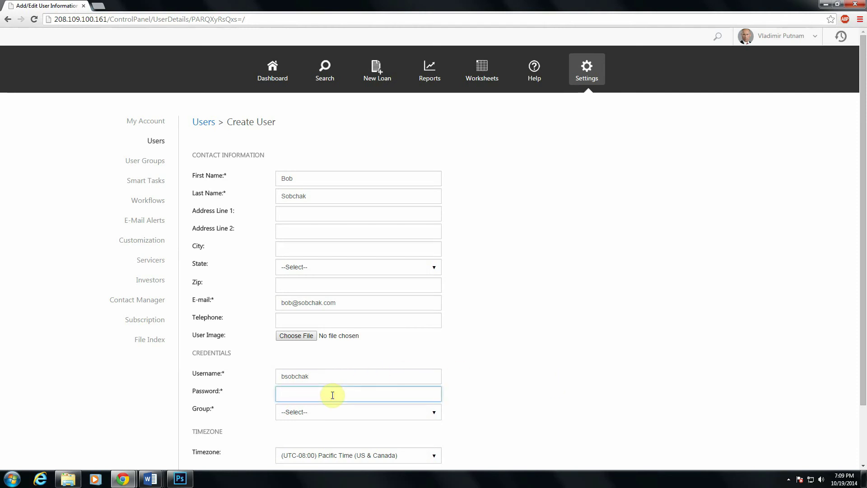
Finish entering the new user's password and assign the user to the User group.
text(password)
click(591, 392)
scroll(587, 388, down, 1)
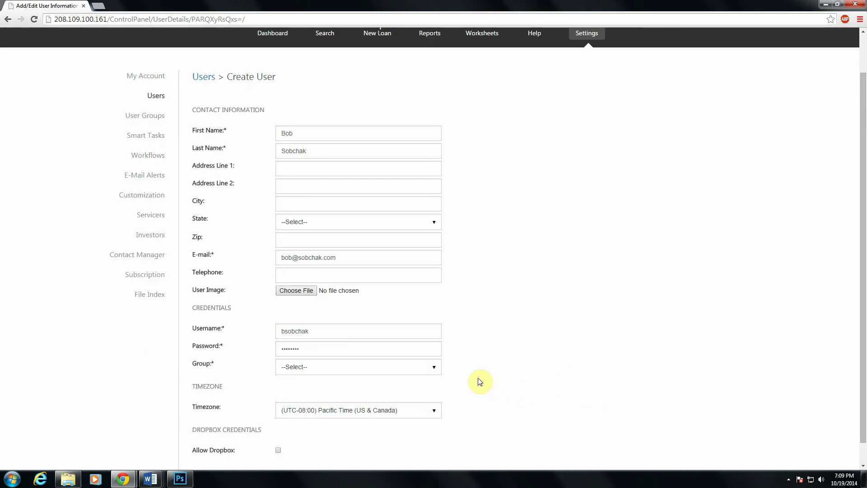
scroll(478, 382, down, 1)
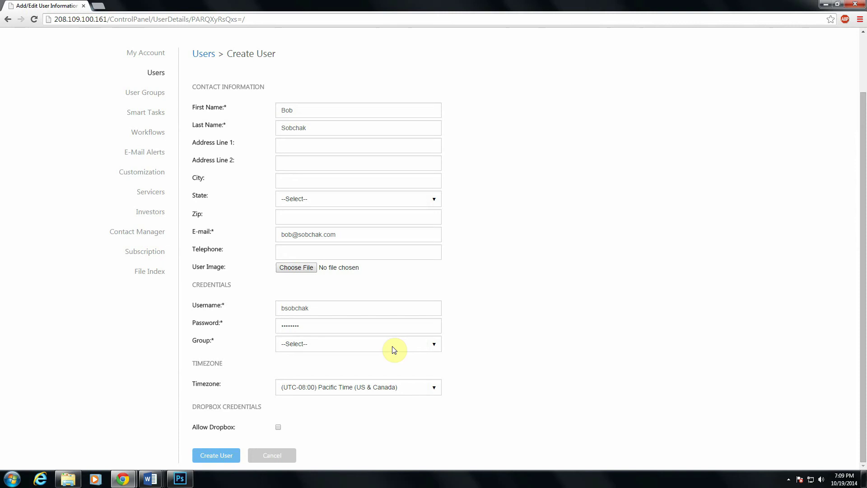
click(391, 346)
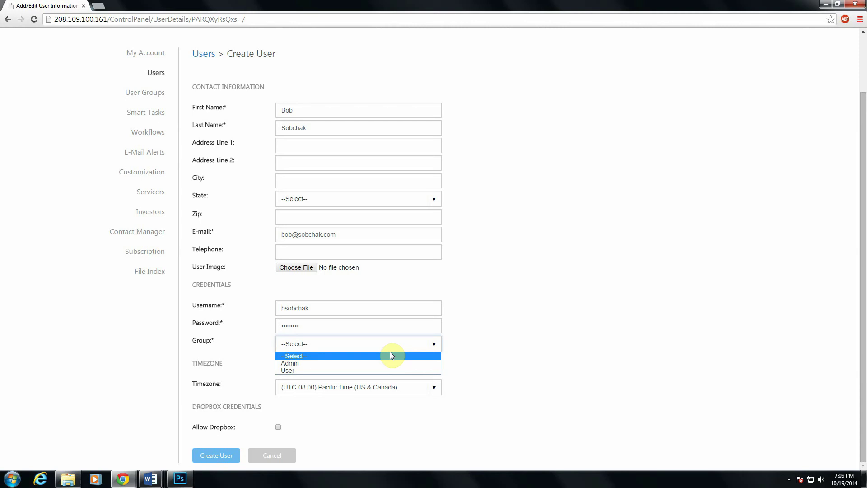
click(354, 371)
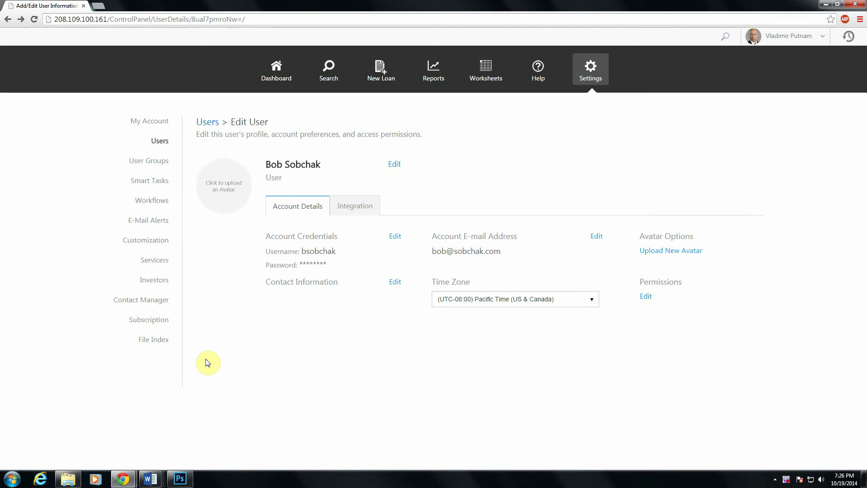
Start a new loan with investor Alpha Fund and enter its loan number.
click(380, 73)
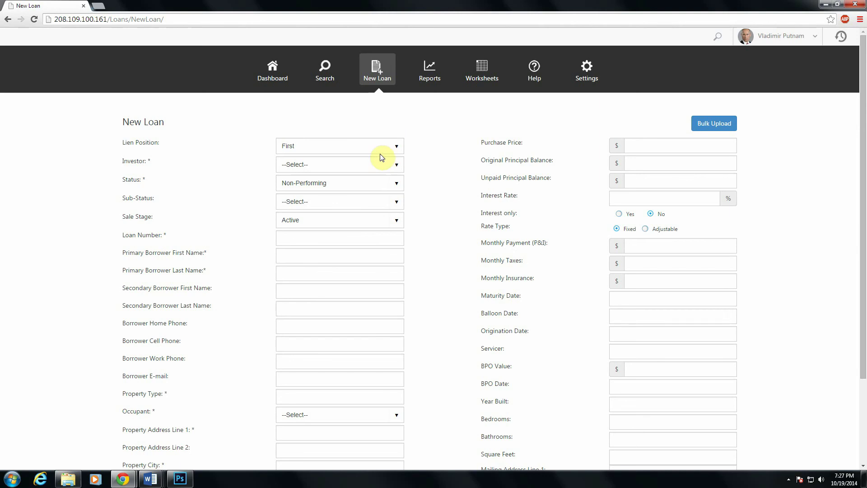
click(367, 166)
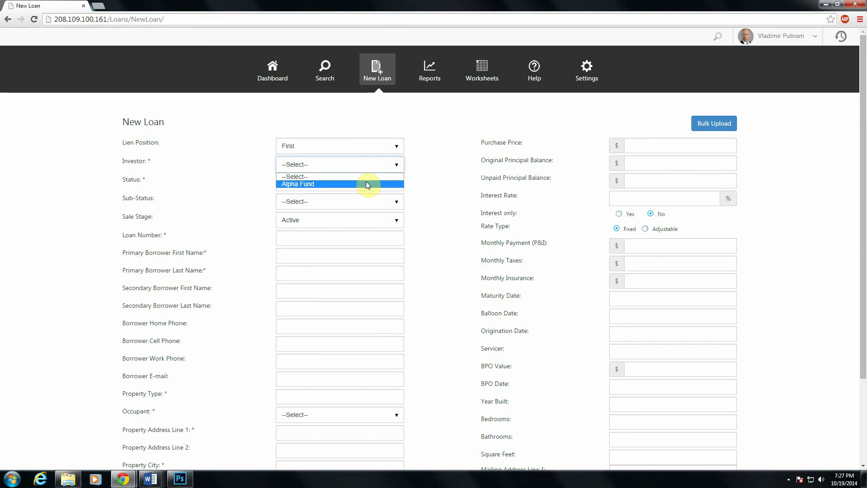
click(365, 184)
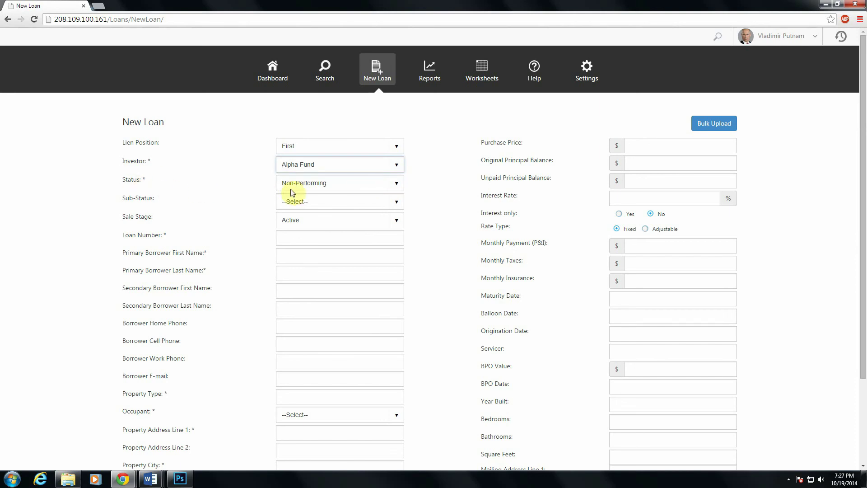
click(290, 239)
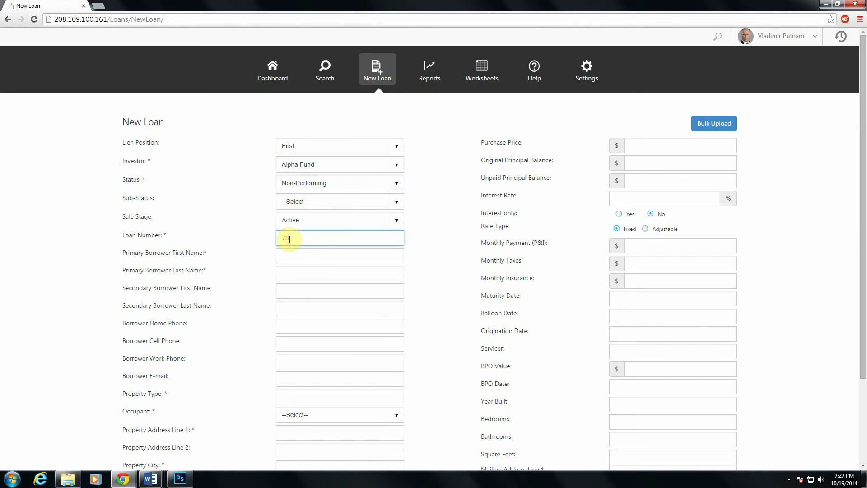
Enter the primary borrower's first and last name.
click(313, 253)
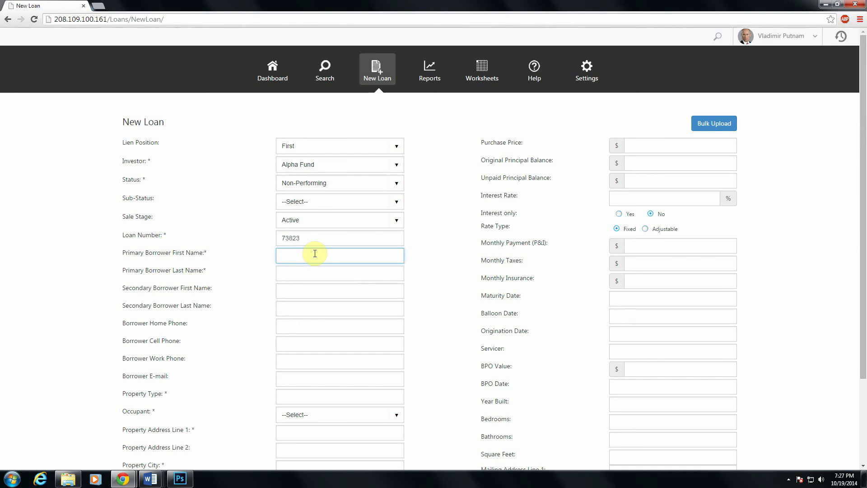
key(Tab)
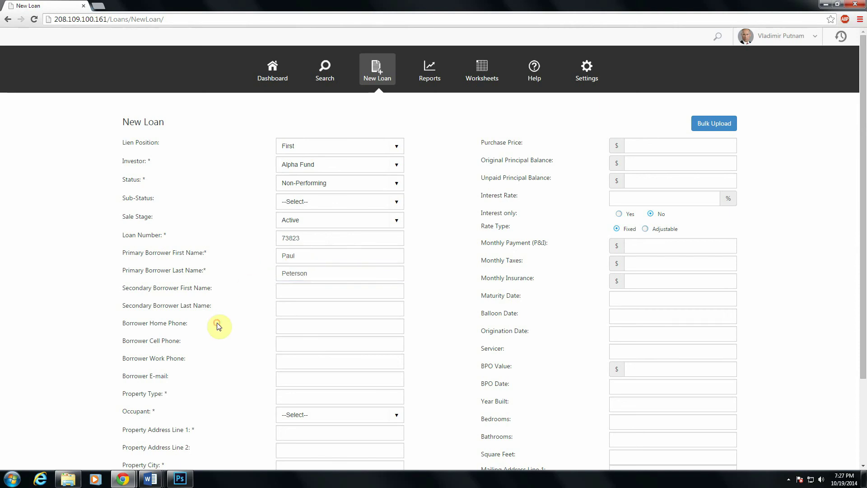
Set the property type to SFR and the occupant to Owner.
scroll(244, 339, down, 1)
click(286, 349)
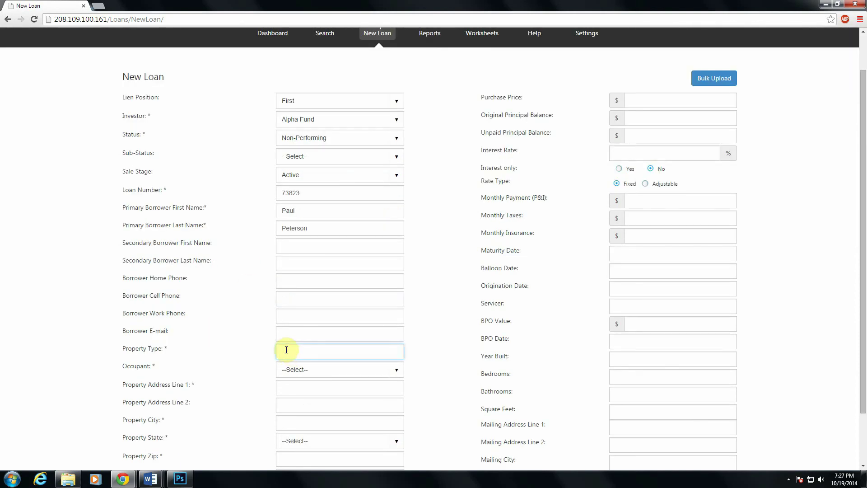
text(SFR)
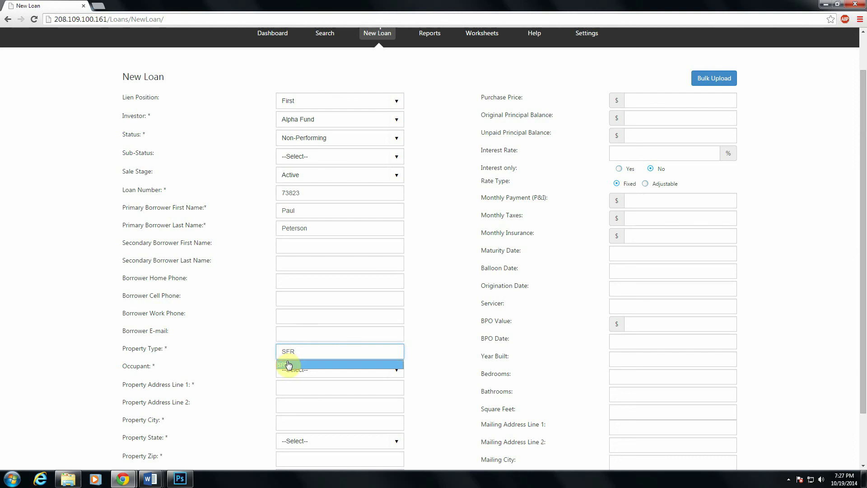
click(288, 364)
click(300, 369)
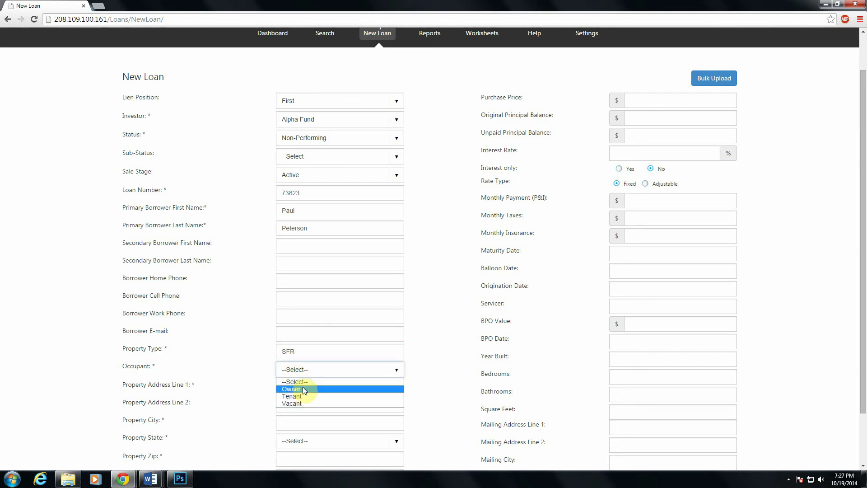
click(303, 389)
Fill in the property's street address, city, state and zip code.
click(309, 383)
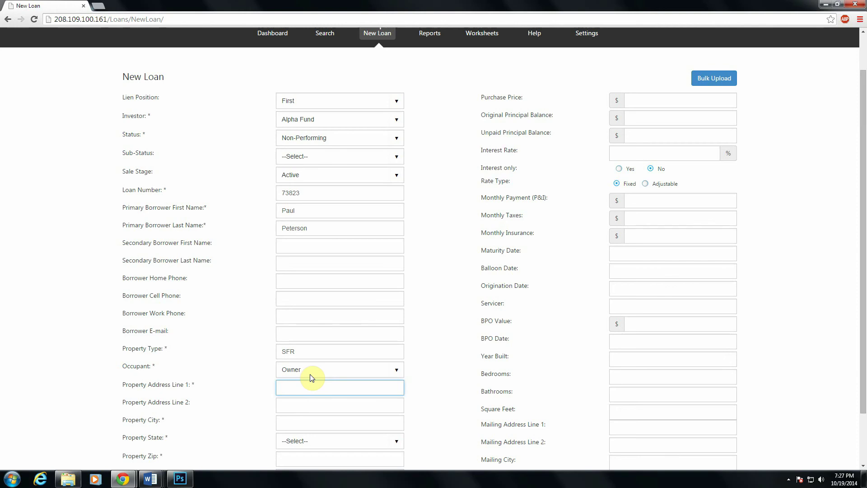
key(Tab)
key(Tab)
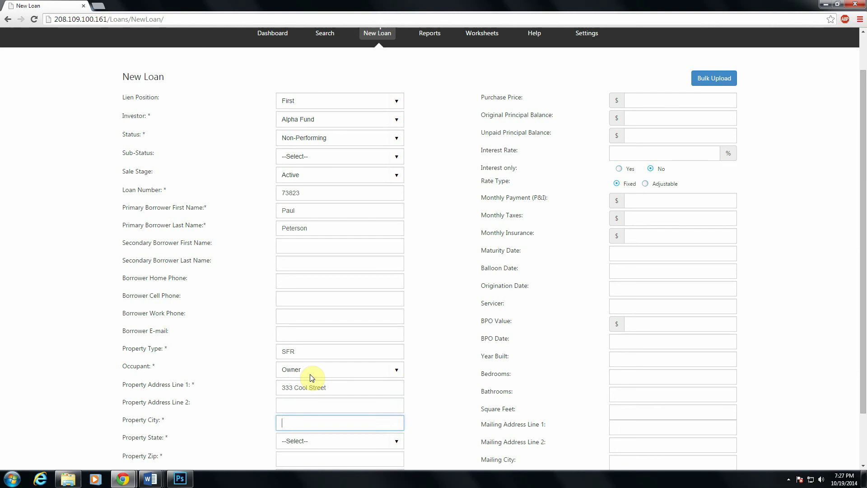
text(Irvine)
key(Tab)
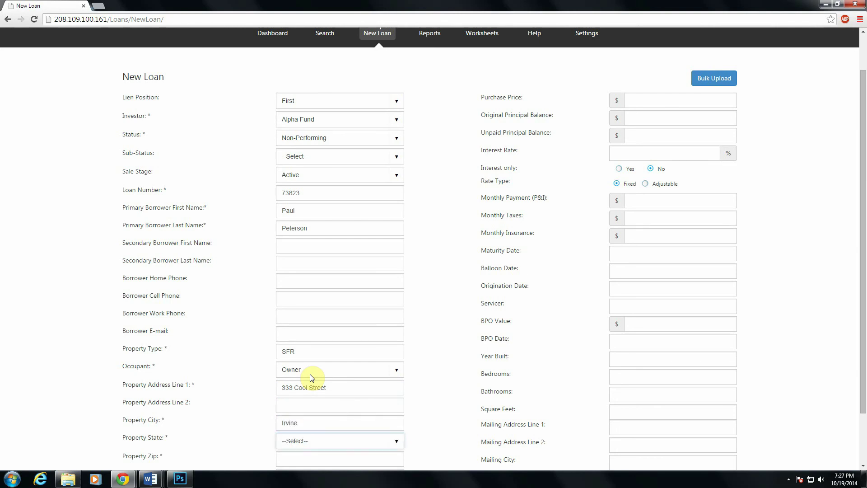
key(c)
key(Tab)
text(92606)
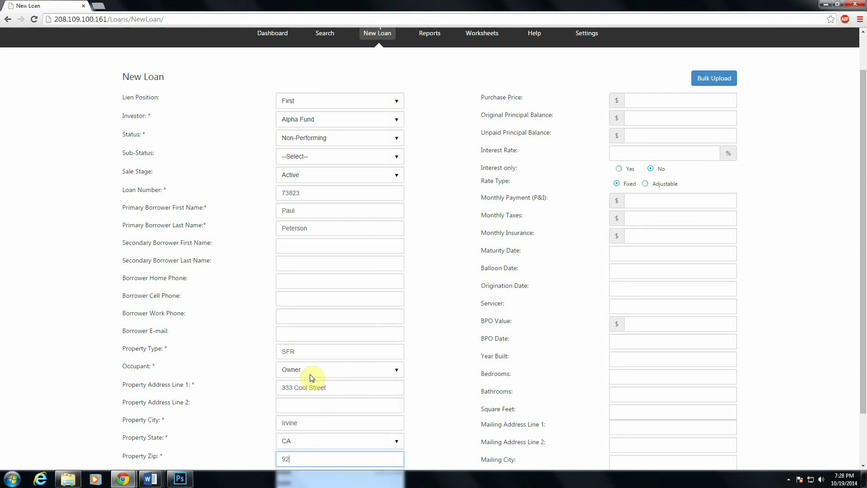
click(451, 414)
scroll(451, 415, down, 3)
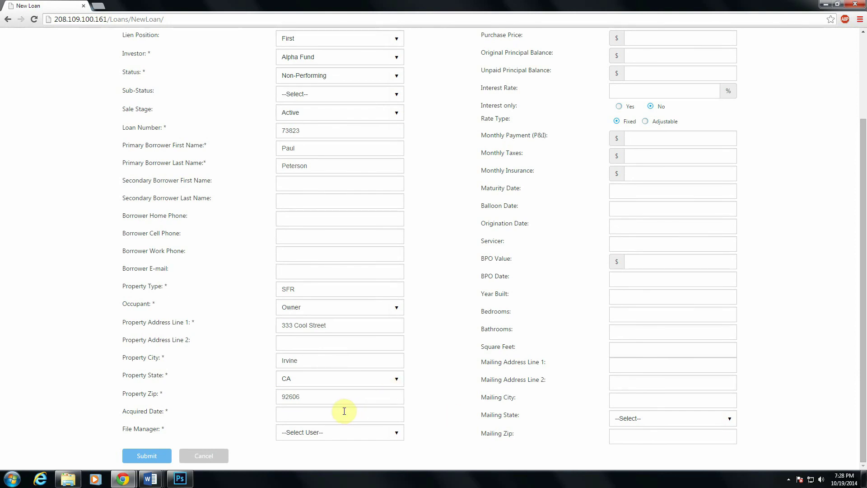
Set the acquired date to 10/08/2014, then scroll through the form to review it.
click(344, 411)
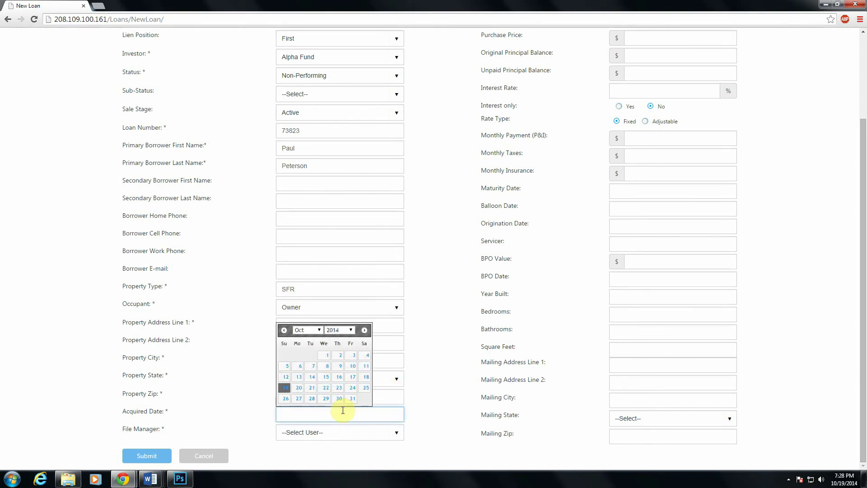
click(327, 367)
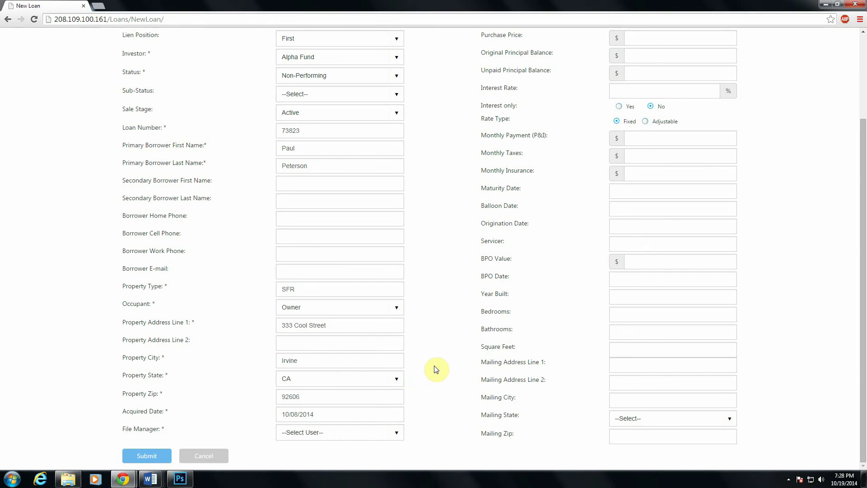
scroll(441, 361, up, 3)
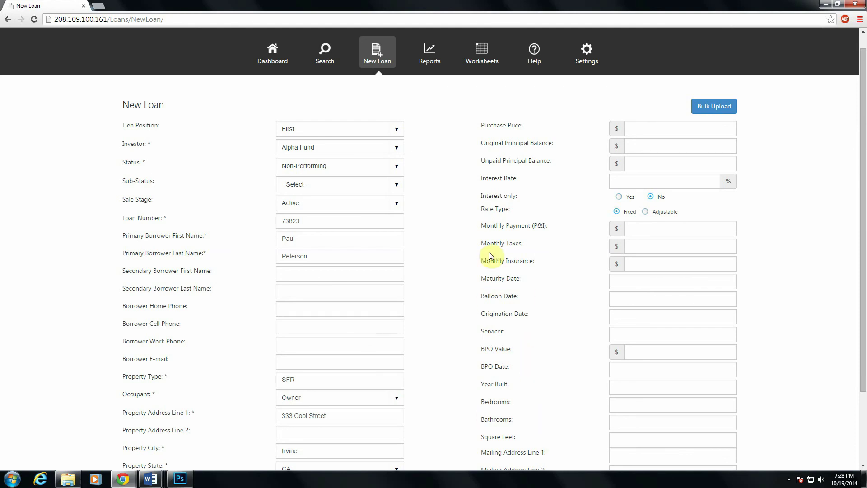
scroll(507, 286, down, 1)
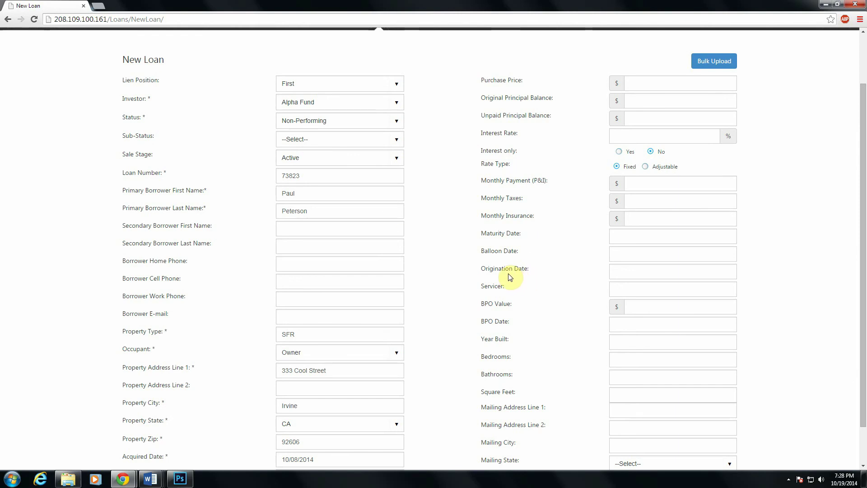
scroll(508, 279, down, 1)
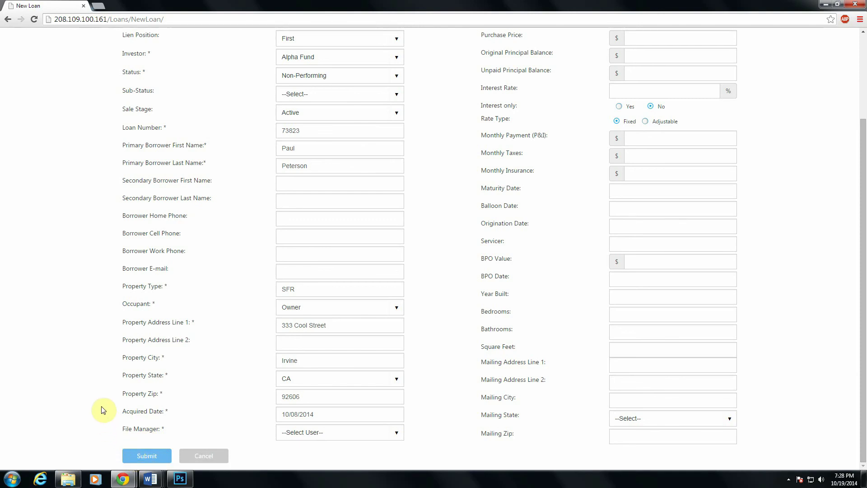
scroll(108, 408, up, 3)
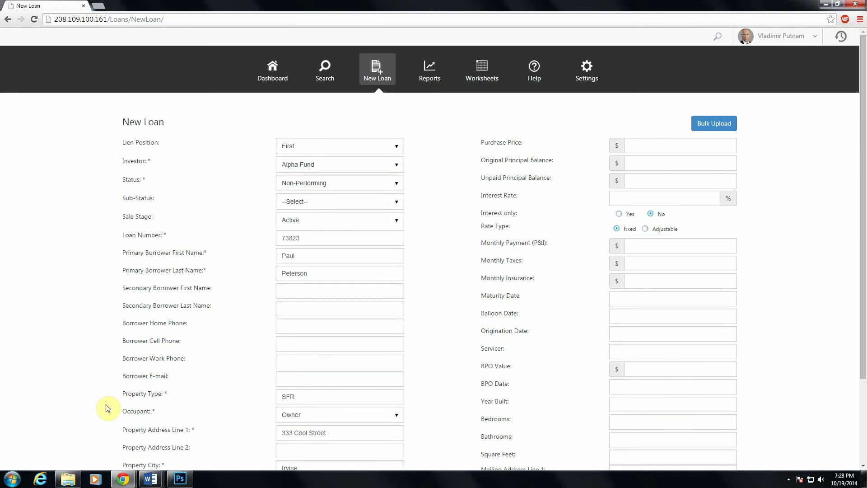